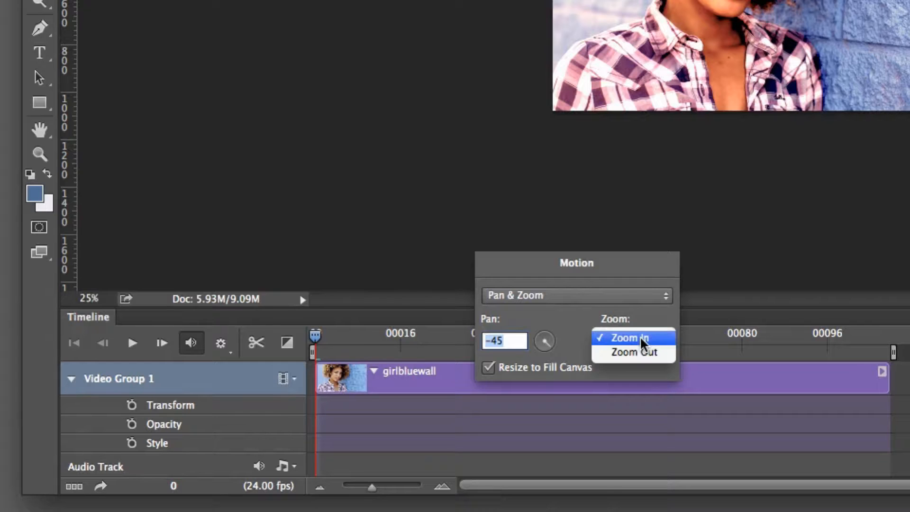
# Set the girlbluewall clip's Pan & Zoom motion to Zoom Out and play back the animation.
pyautogui.click(640, 354)
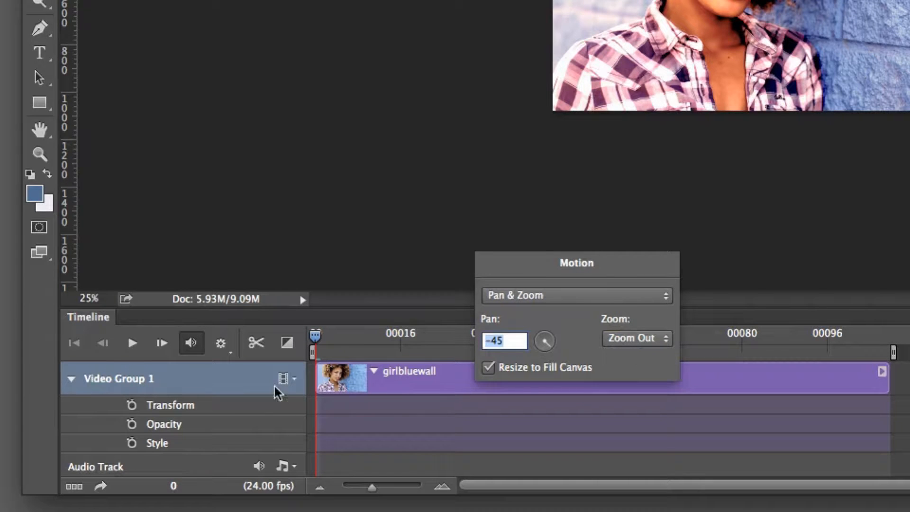
pyautogui.click(132, 343)
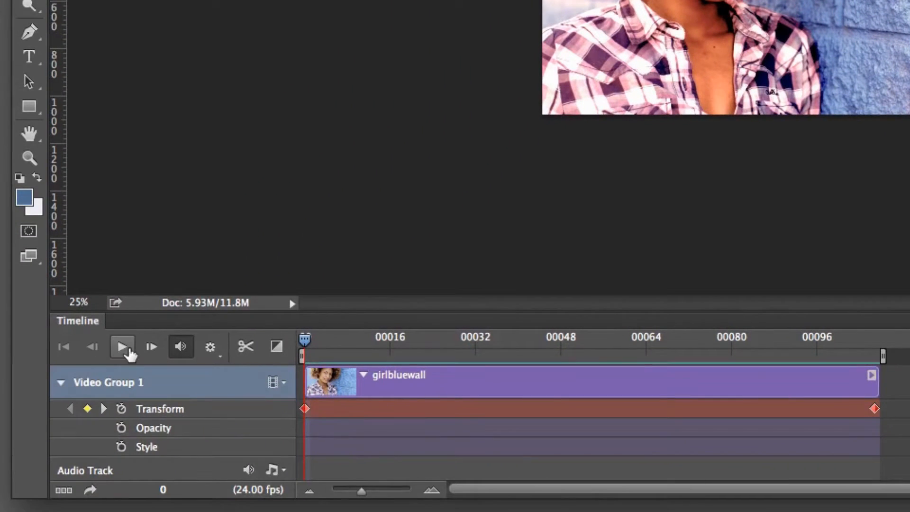
pyautogui.click(123, 349)
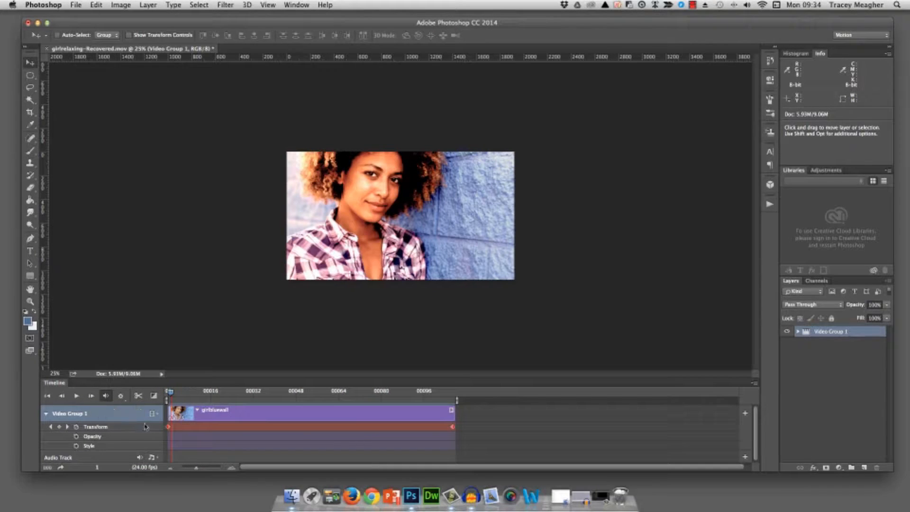
# At the first Transform keyframe, enlarge the girlbluewall image with Free Transform by extending its lower-left corner farther beyond the canvas.
pyautogui.click(168, 427)
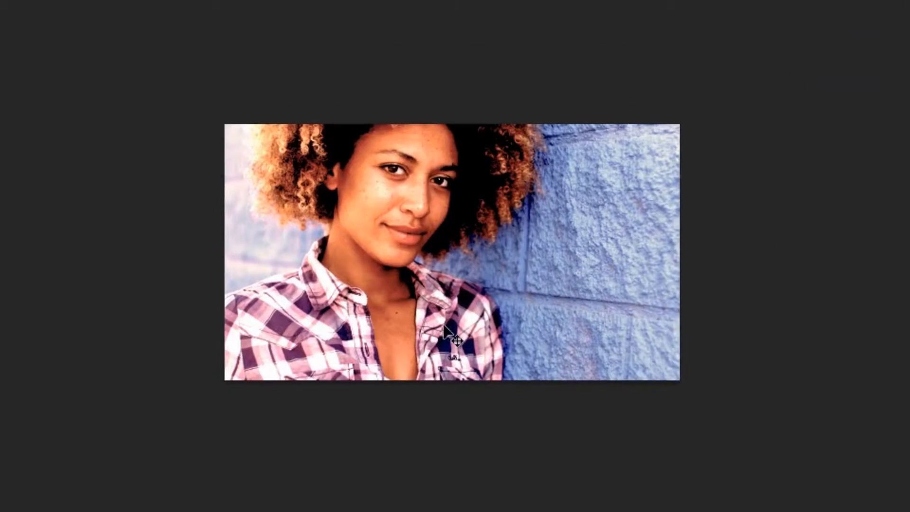
pyautogui.moveTo(444, 325); pyautogui.dragTo(443, 326)
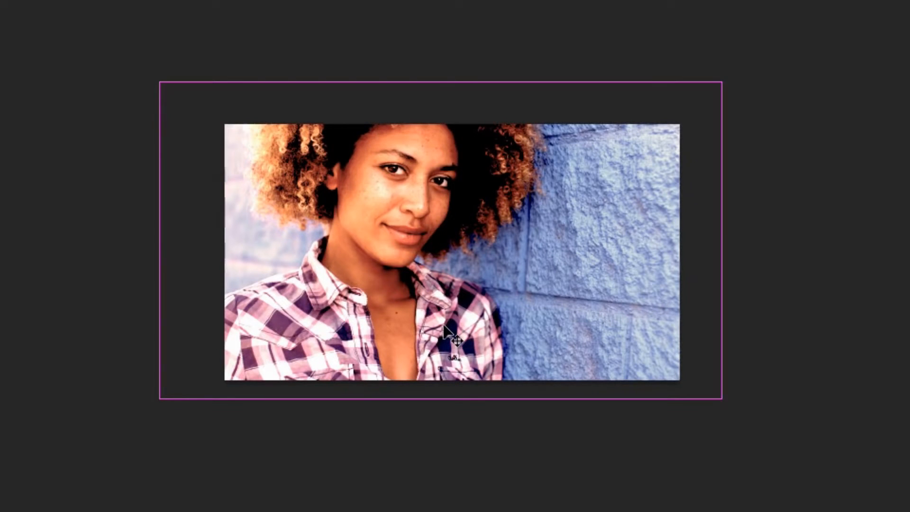
pyautogui.hotkey('ctrl', 't')
pyautogui.moveTo(159, 398); pyautogui.dragTo(43, 429)
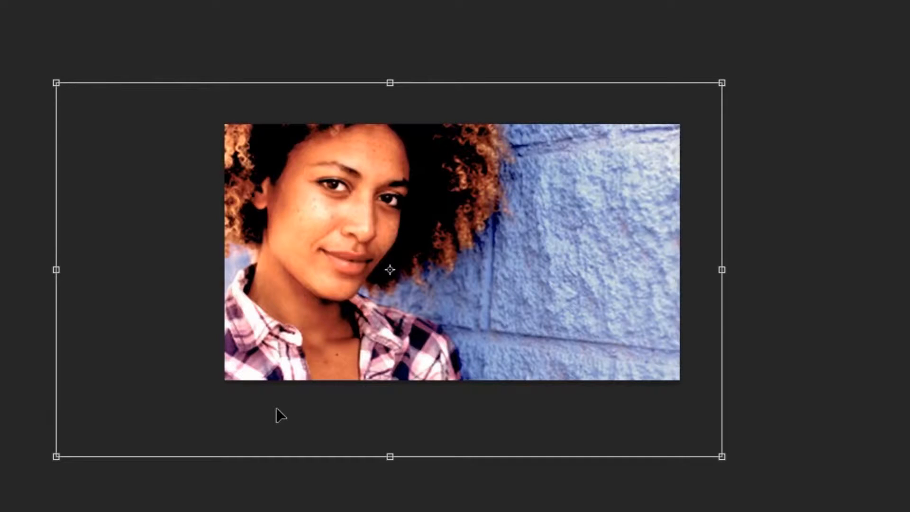
pyautogui.press('Return')
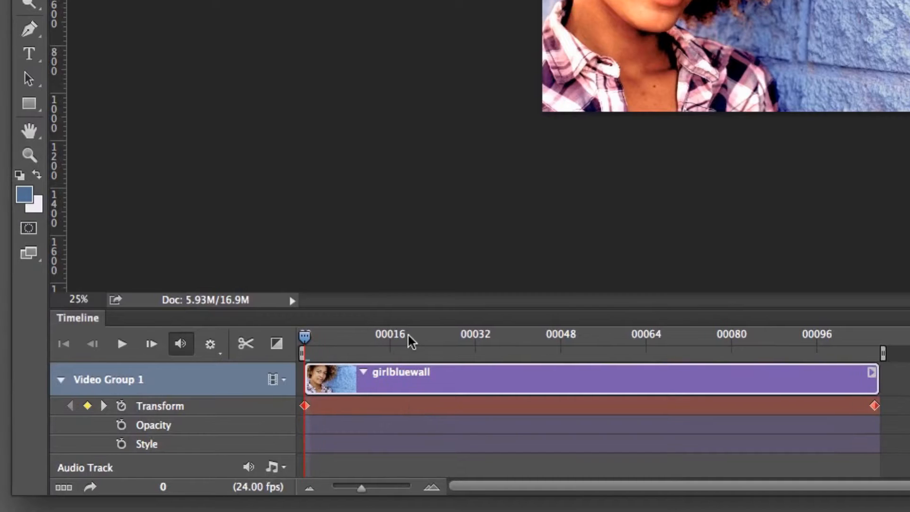
# Add a Transform keyframe at frame 20 of the girlbluewall clip and reposition the image farther right on the canvas.
pyautogui.moveTo(410, 335); pyautogui.dragTo(353, 333)
pyautogui.click(87, 406)
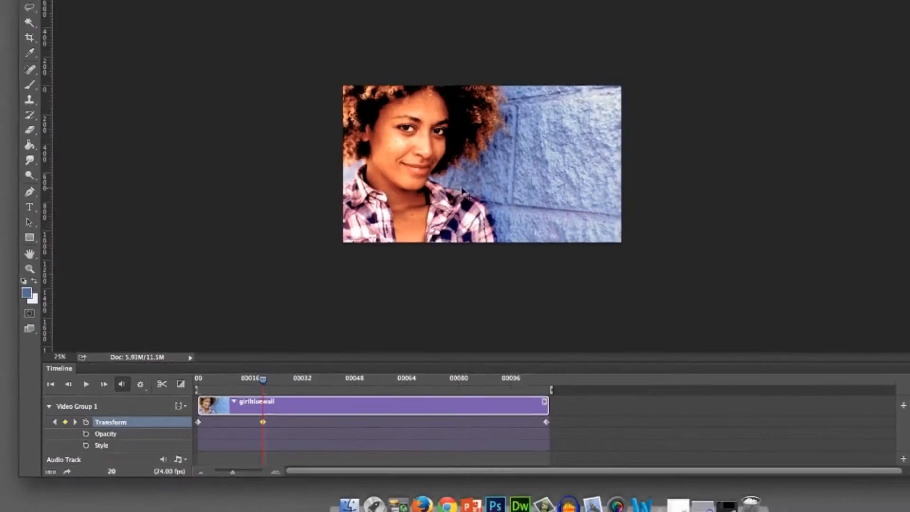
pyautogui.moveTo(463, 191)
pyautogui.mouseDown()
pyautogui.moveTo(446, 189)
pyautogui.moveTo(477, 189)
pyautogui.mouseUp()
pyautogui.moveTo(396, 237); pyautogui.dragTo(471, 240)
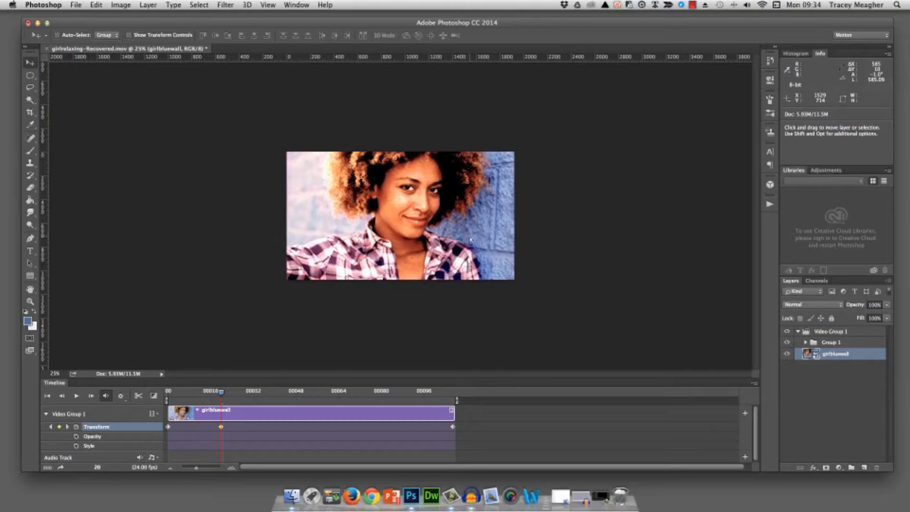
# At frame 46, scale the girlbluewall image down to about 100.83% so it fits the canvas, and play back the animation.
pyautogui.click(290, 393)
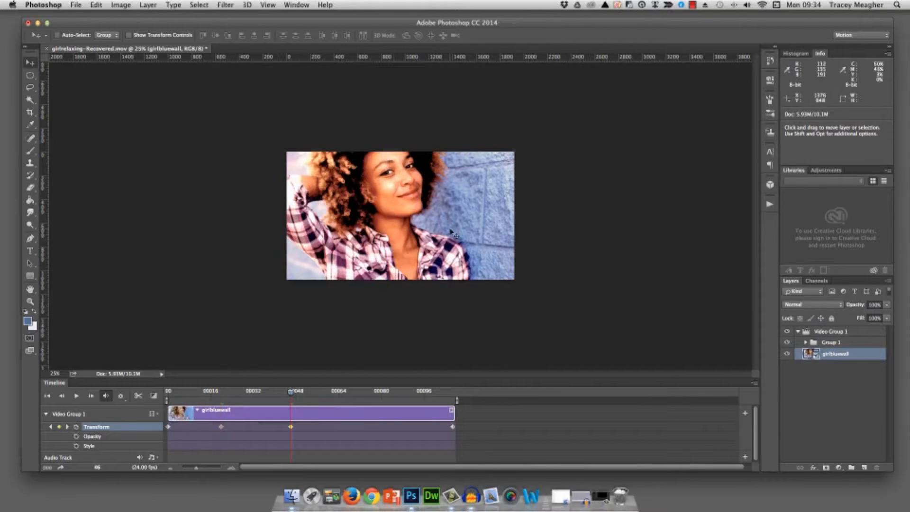
pyautogui.press('super+t')
pyautogui.moveTo(584, 309); pyautogui.dragTo(533, 285)
pyautogui.moveTo(534, 140); pyautogui.dragTo(518, 148)
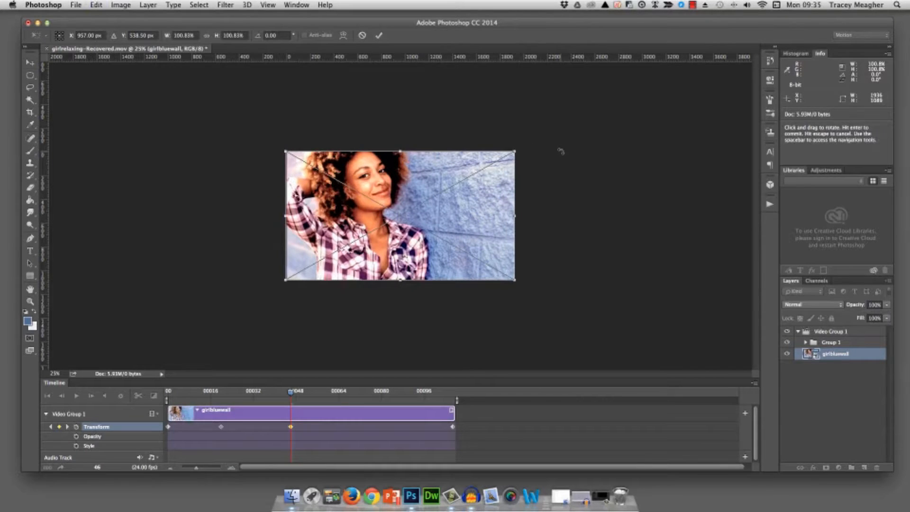
pyautogui.press('Return')
pyautogui.click(76, 398)
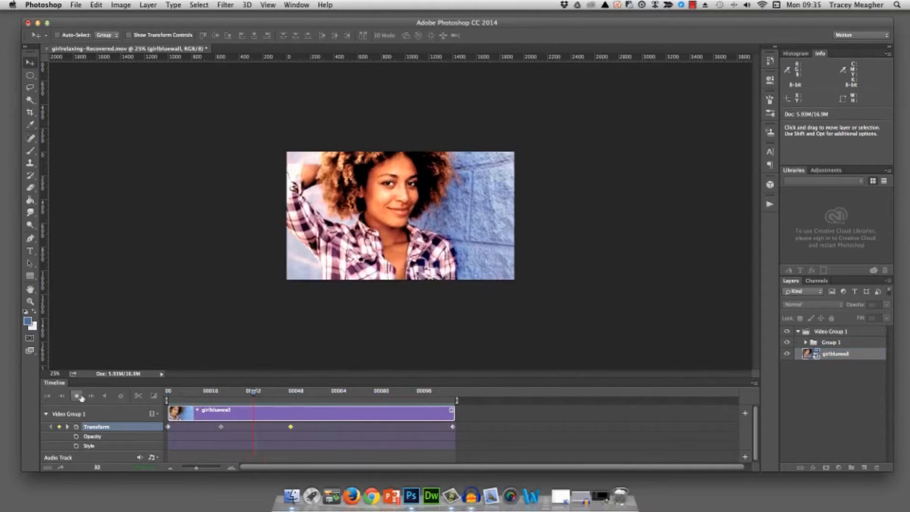
# Retime the two middle Transform keyframes to about frames 32 and 74, and play the animation from the start.
pyautogui.moveTo(291, 428); pyautogui.dragTo(336, 427)
pyautogui.click(221, 427)
pyautogui.moveTo(226, 429); pyautogui.dragTo(253, 428)
pyautogui.moveTo(361, 428)
pyautogui.mouseDown()
pyautogui.moveTo(373, 428)
pyautogui.moveTo(365, 428)
pyautogui.mouseUp()
pyautogui.moveTo(271, 397); pyautogui.dragTo(168, 396)
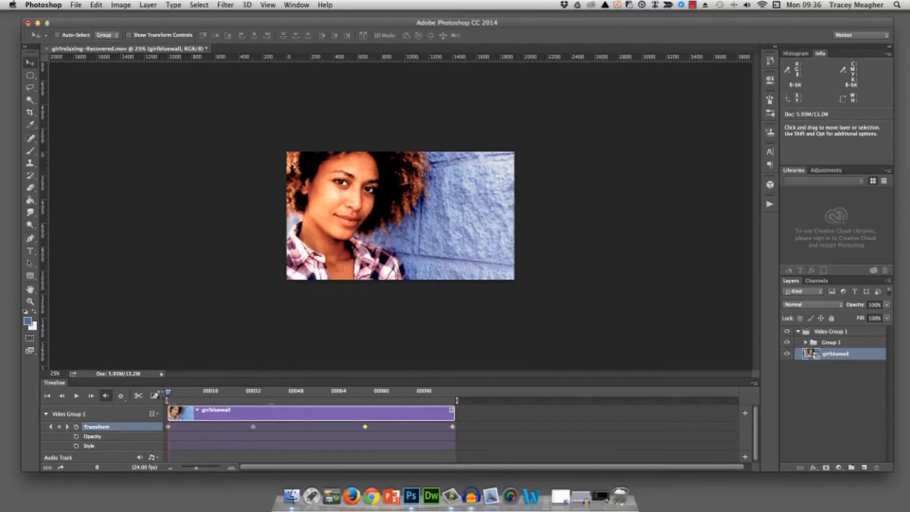
pyautogui.click(76, 396)
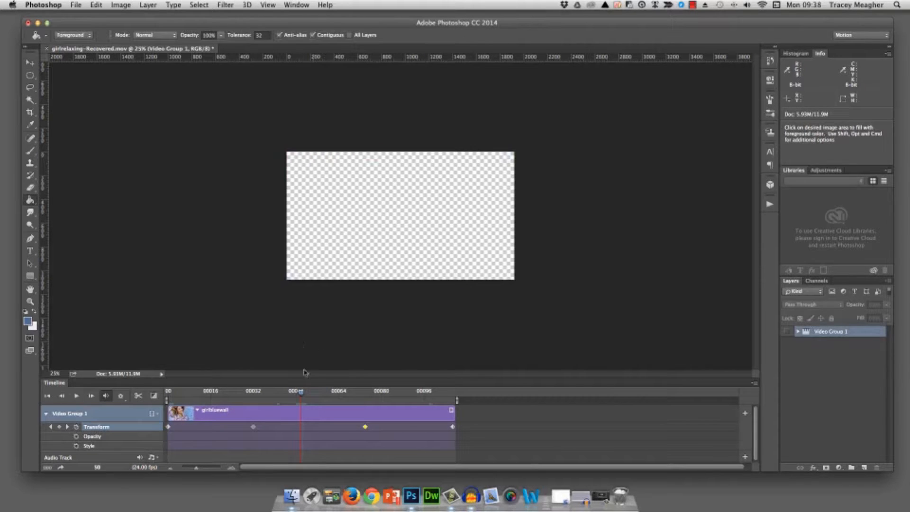
# Make Video Group 1 visible, duplicate it, and collapse the original group's properties in the timeline.
pyautogui.click(787, 332)
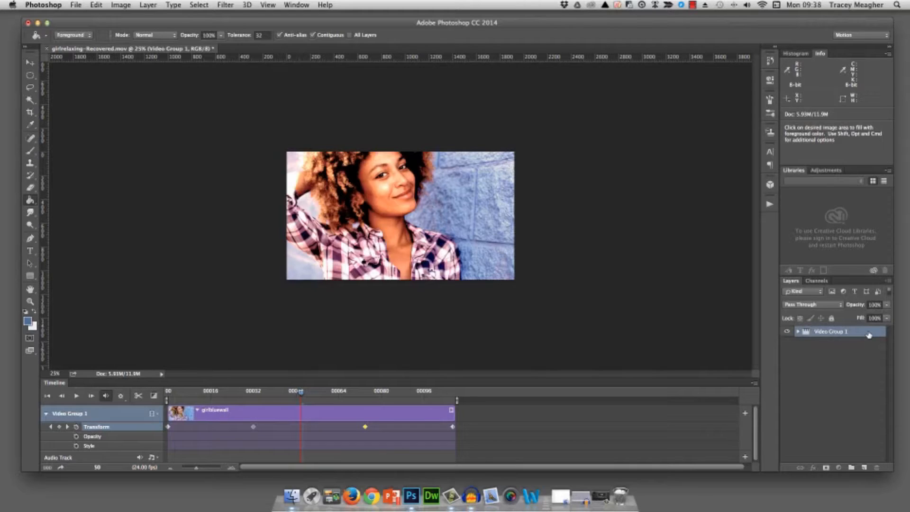
pyautogui.moveTo(858, 335); pyautogui.dragTo(864, 467)
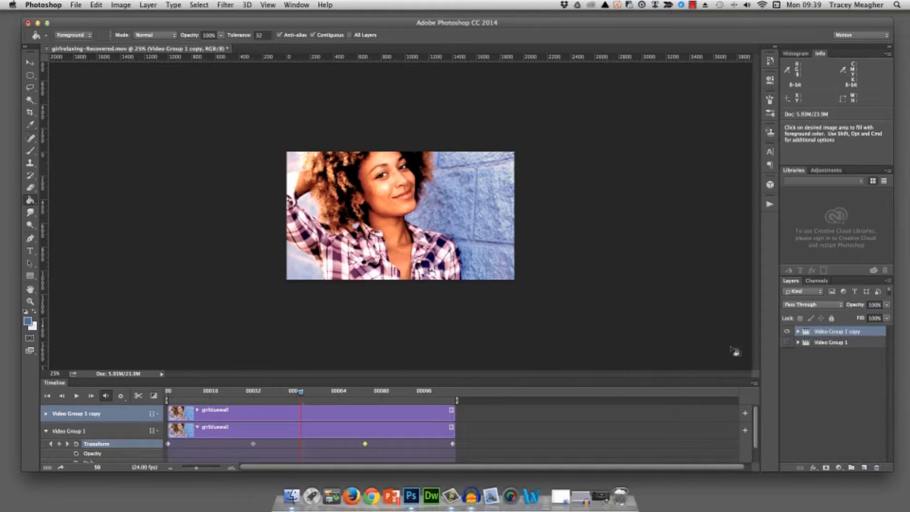
pyautogui.click(46, 431)
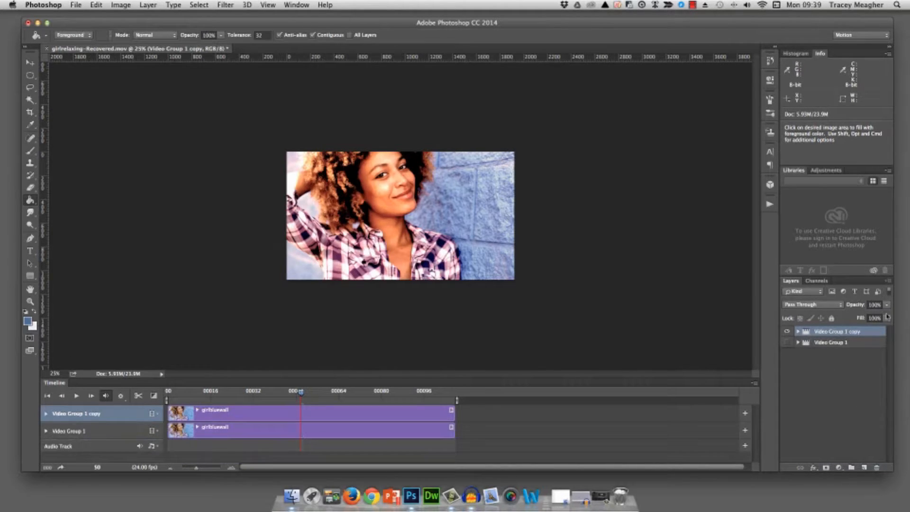
# Add a layer mask to Video Group 1 copy and draw a circular selection about 688 px across around the woman's face.
pyautogui.click(826, 468)
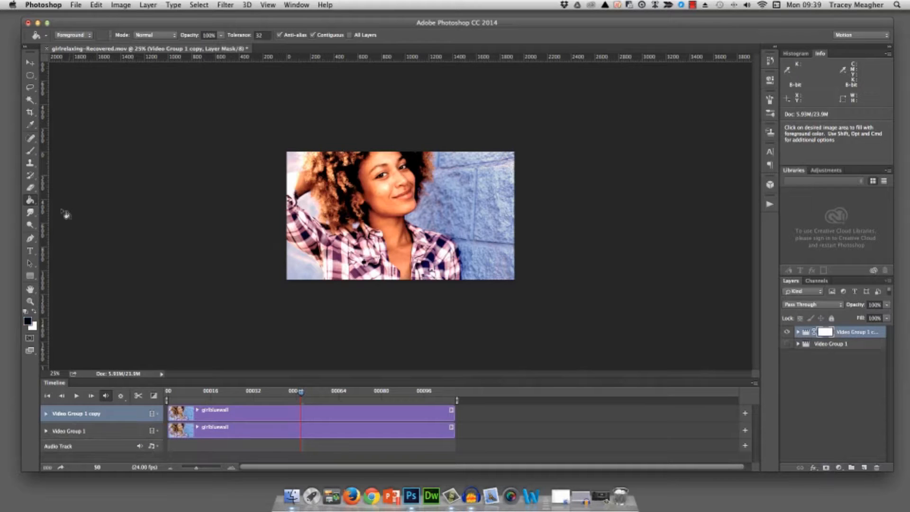
pyautogui.click(30, 75)
pyautogui.moveTo(350, 158); pyautogui.dragTo(432, 240)
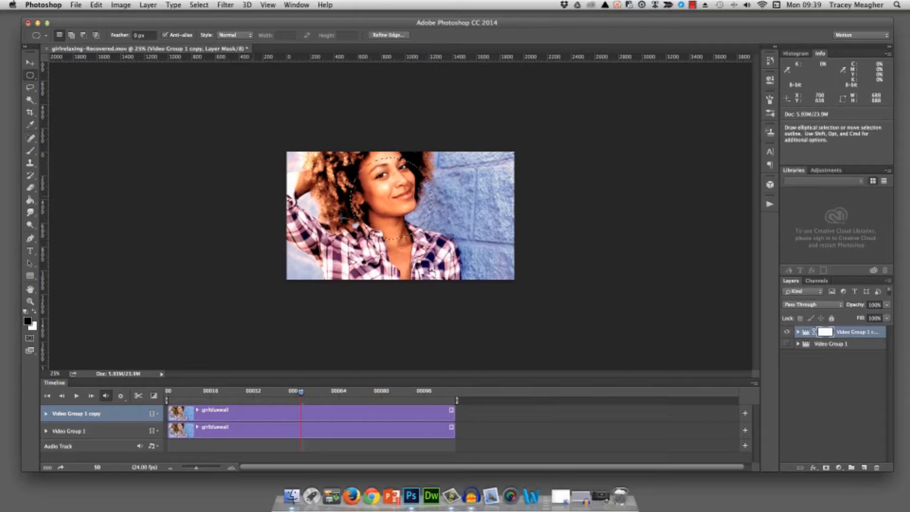
# Invert the circular selection, fill the area outside the circle on the layer mask with black, and deselect.
pyautogui.click(200, 6)
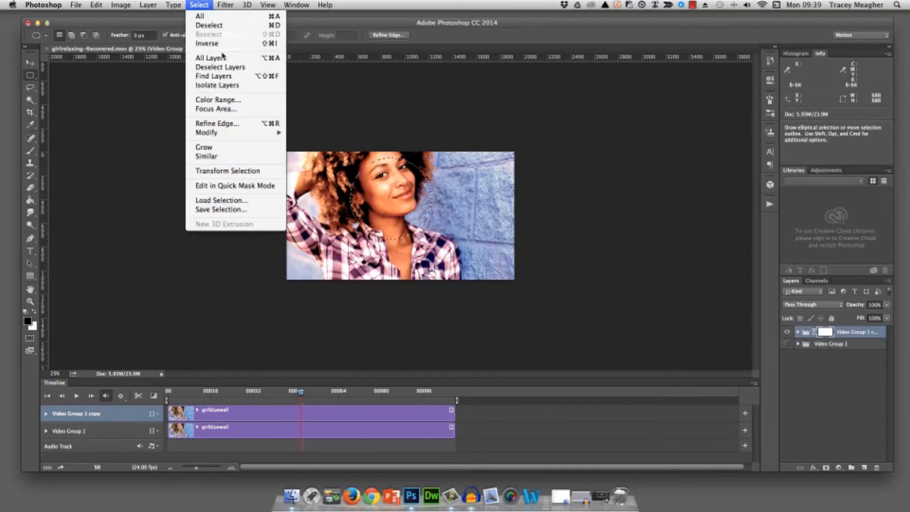
pyautogui.click(203, 55)
pyautogui.click(29, 200)
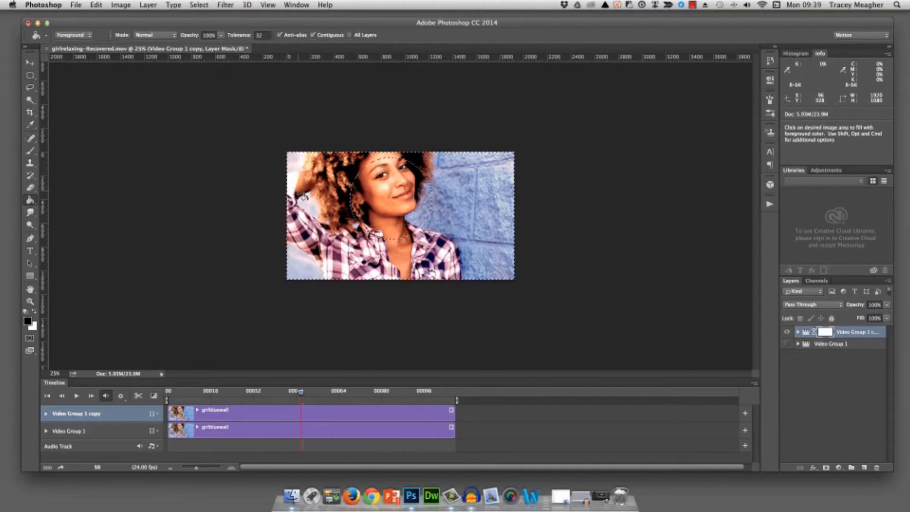
pyautogui.click(292, 183)
pyautogui.press('m')
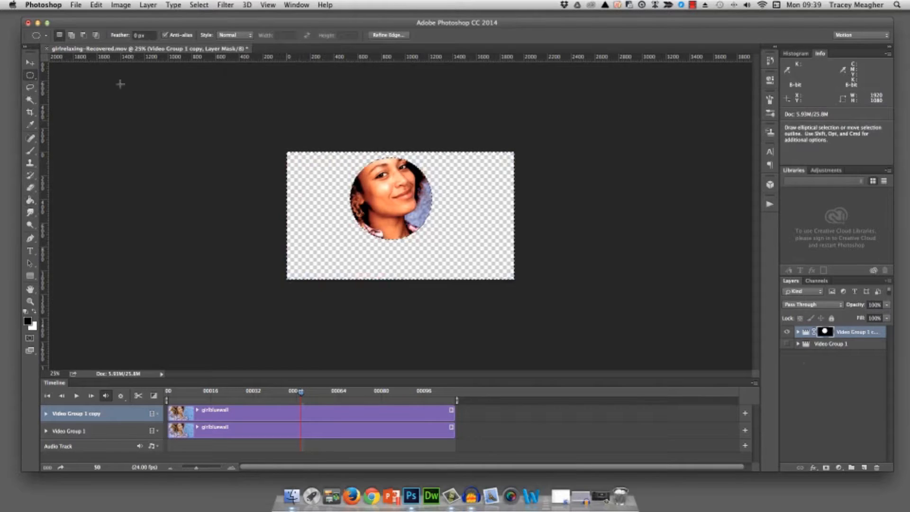
pyautogui.press('super+d')
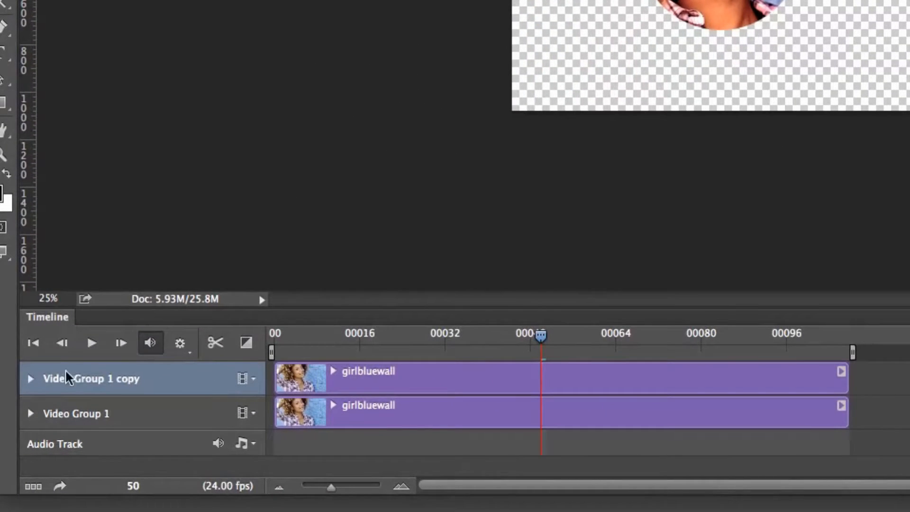
# Delete all Transform keyframes from the girlbluewall clip in Video Group 1 copy.
pyautogui.click(30, 378)
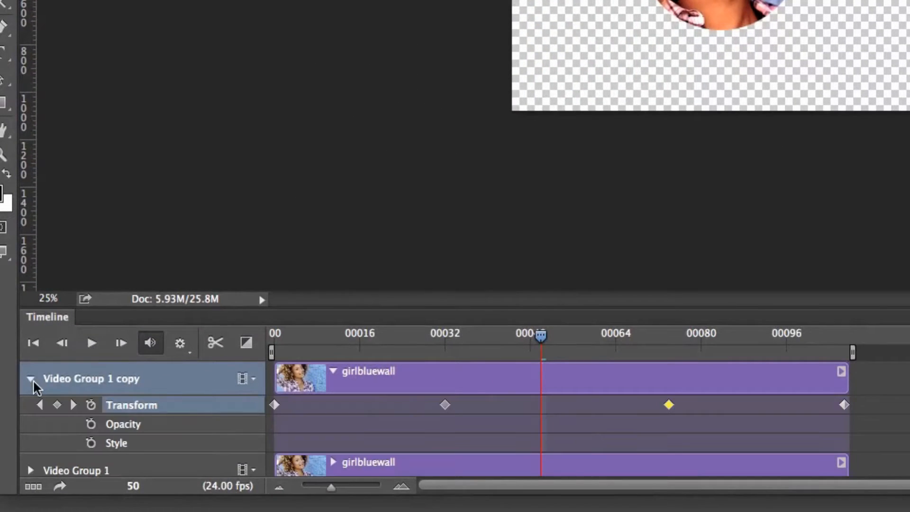
pyautogui.click(275, 405)
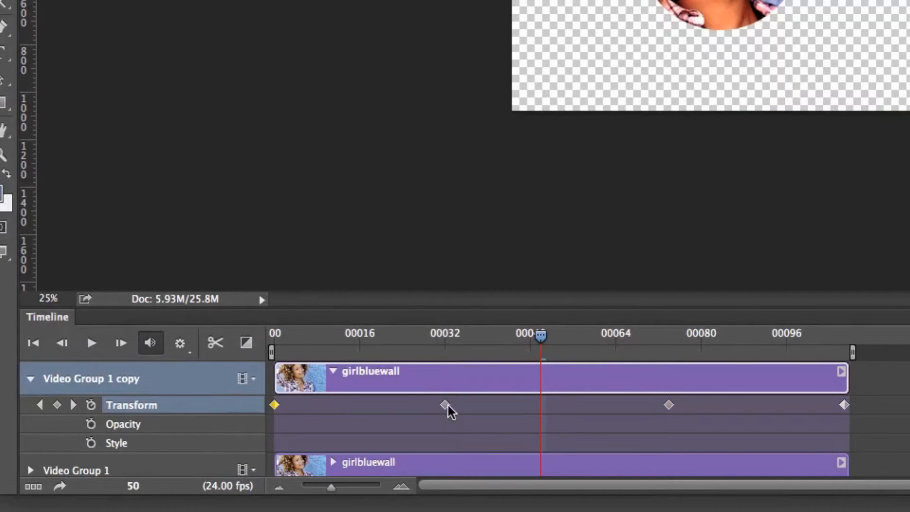
pyautogui.keyDown('shift'); pyautogui.click(669, 405); pyautogui.keyUp('shift')
pyautogui.press('Delete')
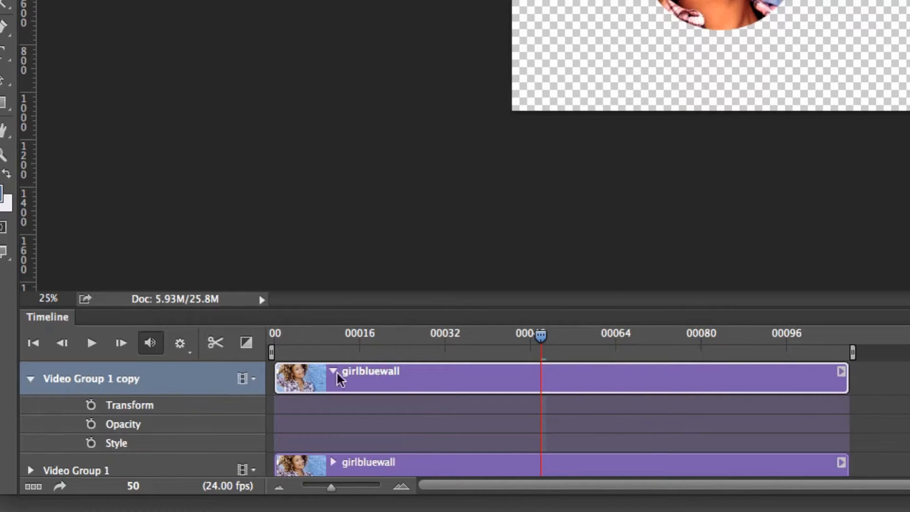
# Apply the Rotate motion preset to the clip in Video Group 1 copy with the direction set to Counter Clockwise.
pyautogui.rightClick(410, 384)
pyautogui.click(465, 294)
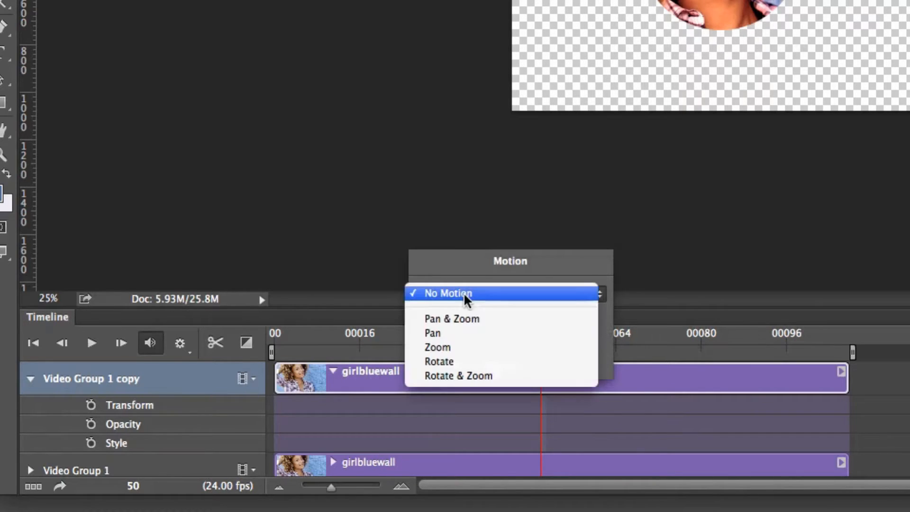
pyautogui.click(461, 362)
pyautogui.click(459, 337)
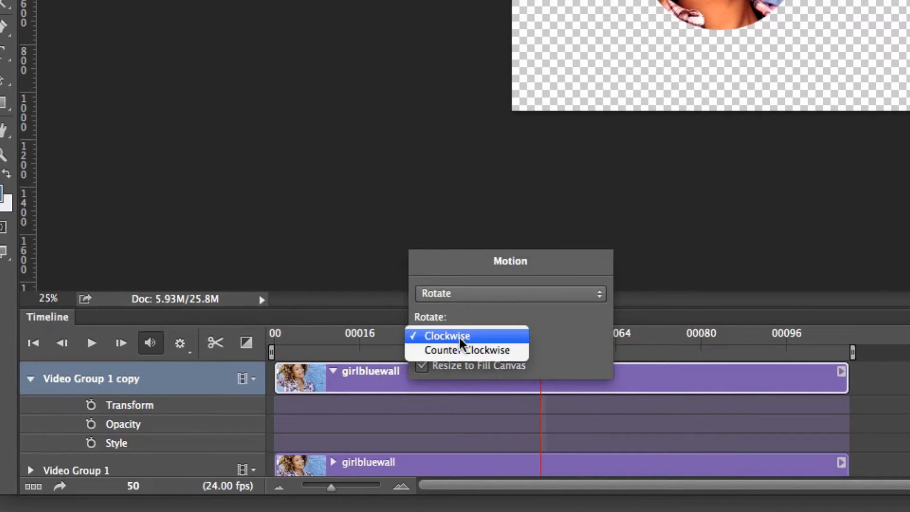
pyautogui.click(459, 335)
pyautogui.click(456, 339)
pyautogui.click(474, 337)
pyautogui.click(474, 340)
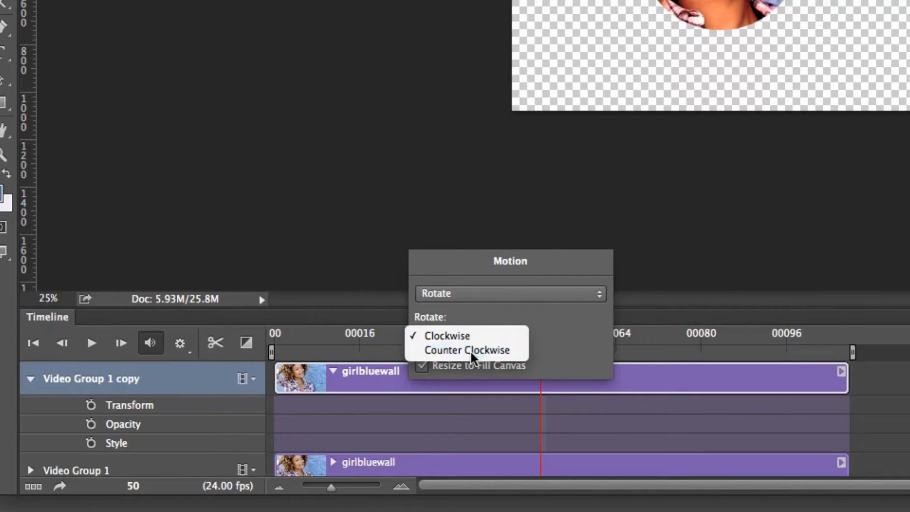
pyautogui.click(467, 350)
# Play the counter-clockwise rotation animation from the first frame.
pyautogui.click(92, 344)
pyautogui.click(94, 345)
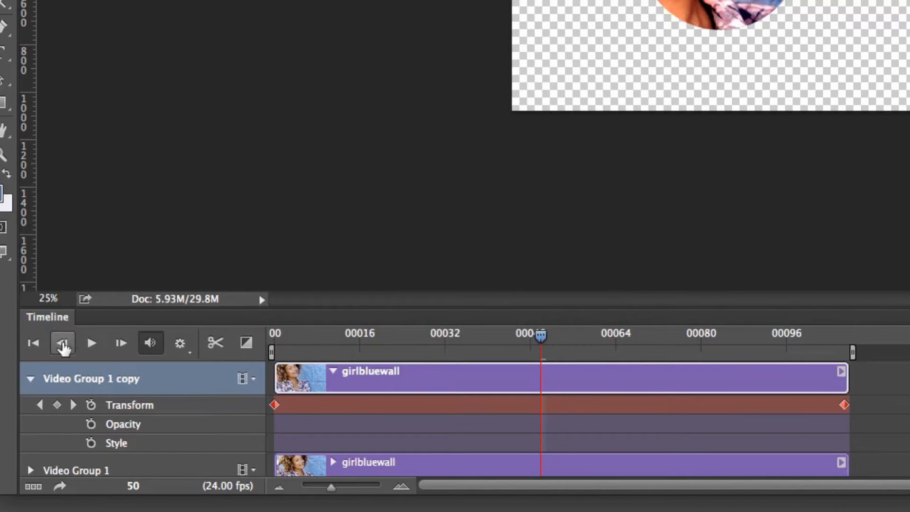
pyautogui.click(35, 344)
pyautogui.click(92, 345)
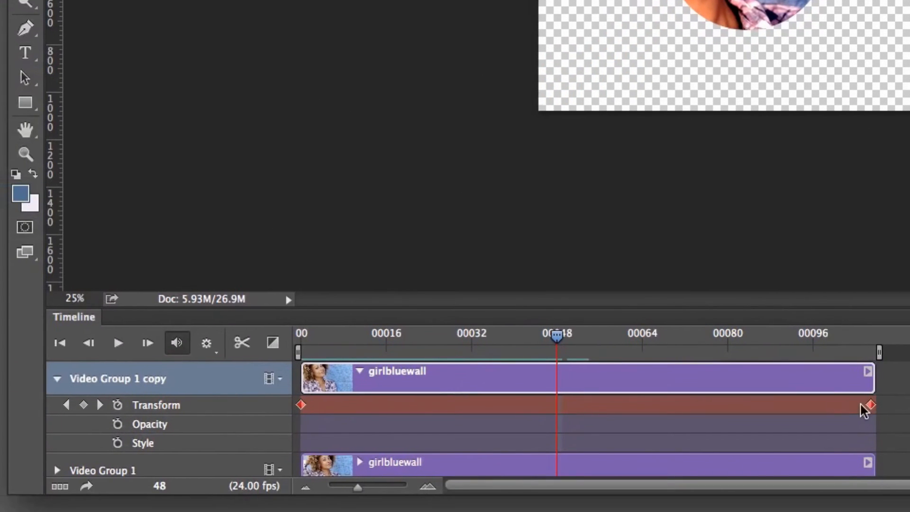
# Move the last Transform keyframe of Video Group 1 copy to about frame 105, and rotate the masked clip about half a turn at frame 48.
pyautogui.click(876, 405)
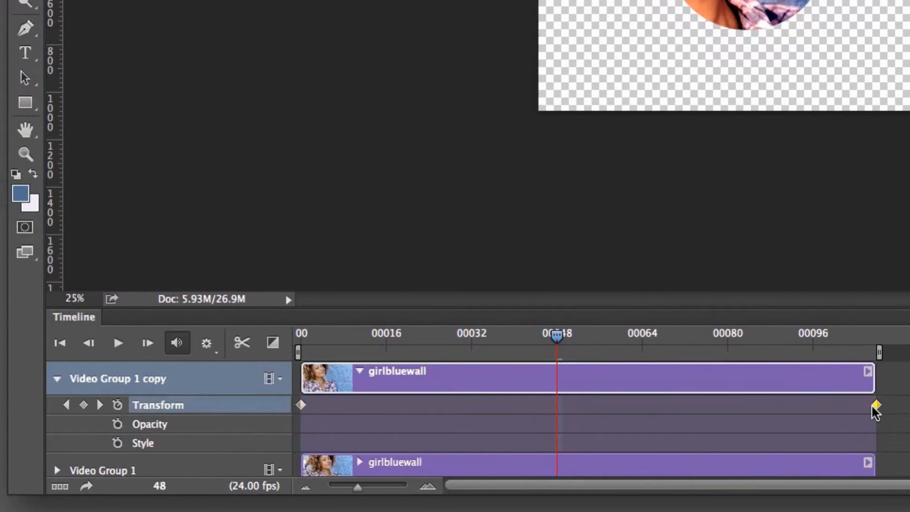
pyautogui.moveTo(859, 405); pyautogui.dragTo(860, 405)
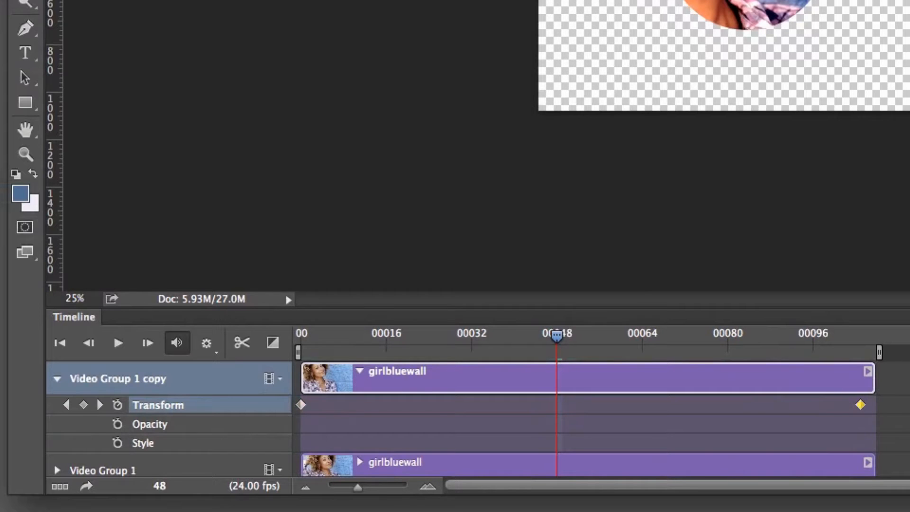
pyautogui.press('super+t')
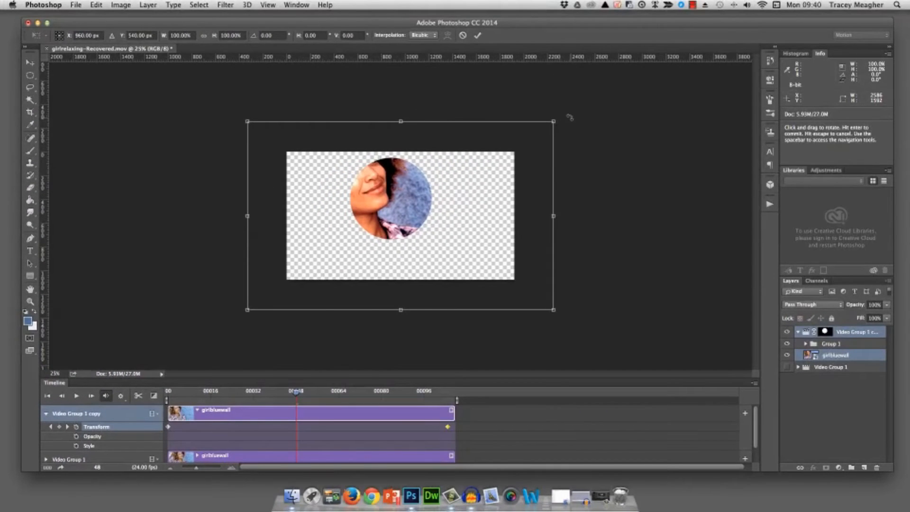
pyautogui.moveTo(570, 117); pyautogui.dragTo(341, 253)
pyautogui.press('Return')
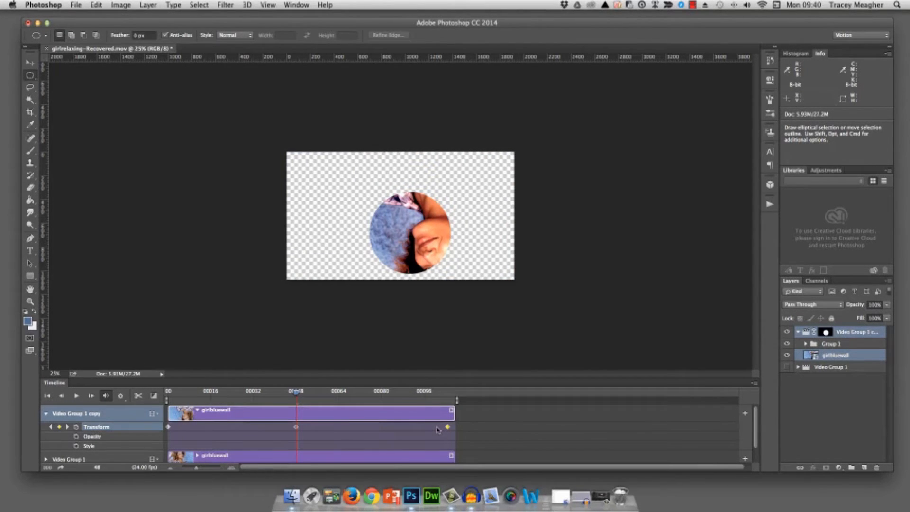
# Move the middle Transform keyframe of Video Group 1 copy to about frame 6 and the last one to the clip's end.
pyautogui.moveTo(295, 429); pyautogui.dragTo(192, 428)
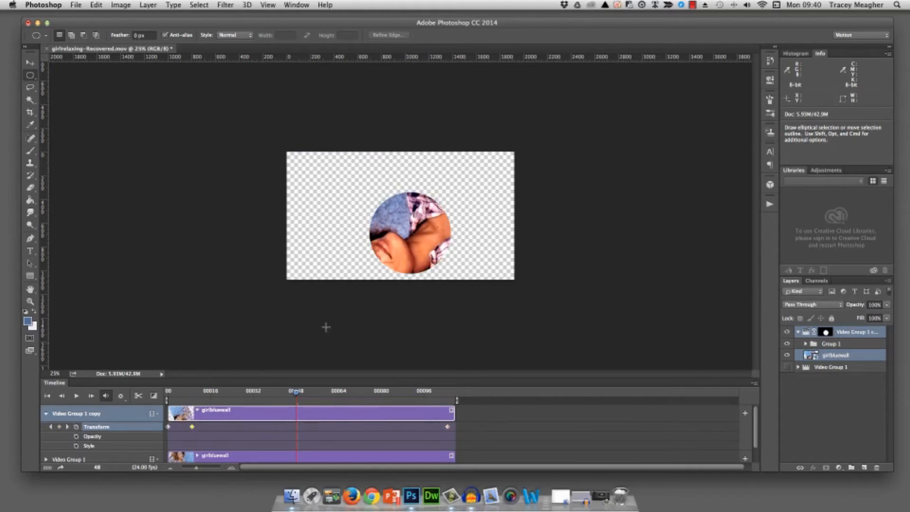
pyautogui.moveTo(448, 428); pyautogui.dragTo(456, 427)
pyautogui.moveTo(185, 430); pyautogui.dragTo(184, 429)
# Play the masked clip's rotation from the first frame to check the new keyframe timing.
pyautogui.click(47, 396)
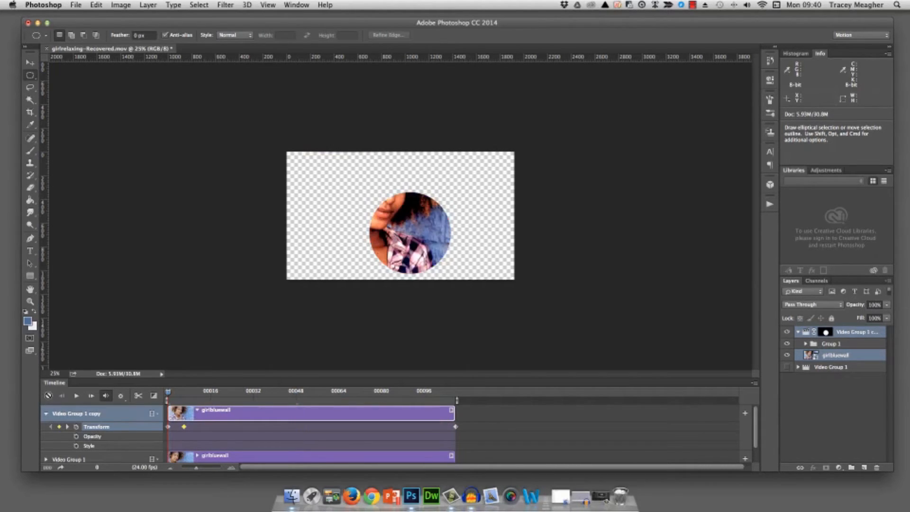
pyautogui.click(77, 396)
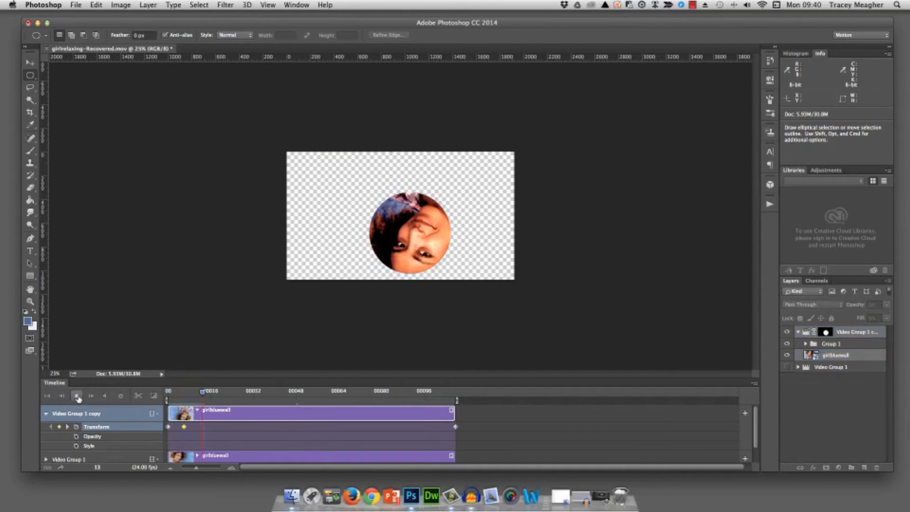
pyautogui.click(77, 397)
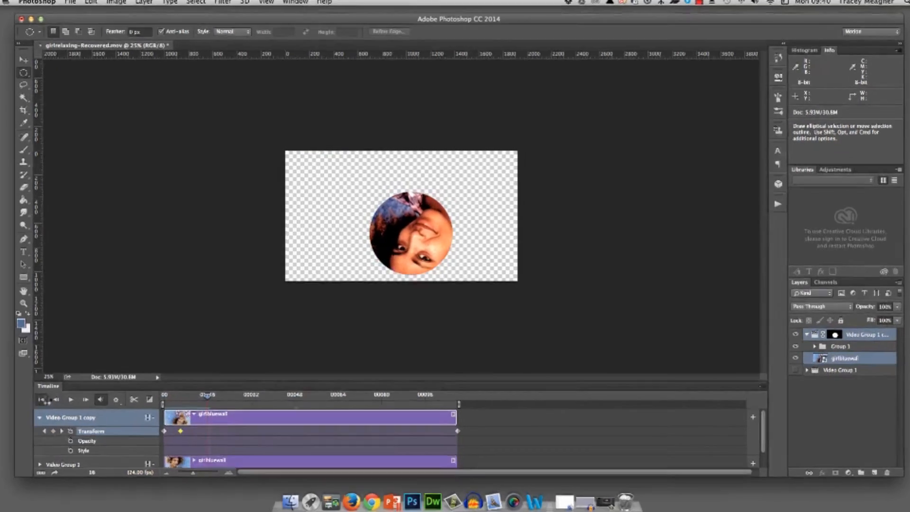
pyautogui.click(48, 397)
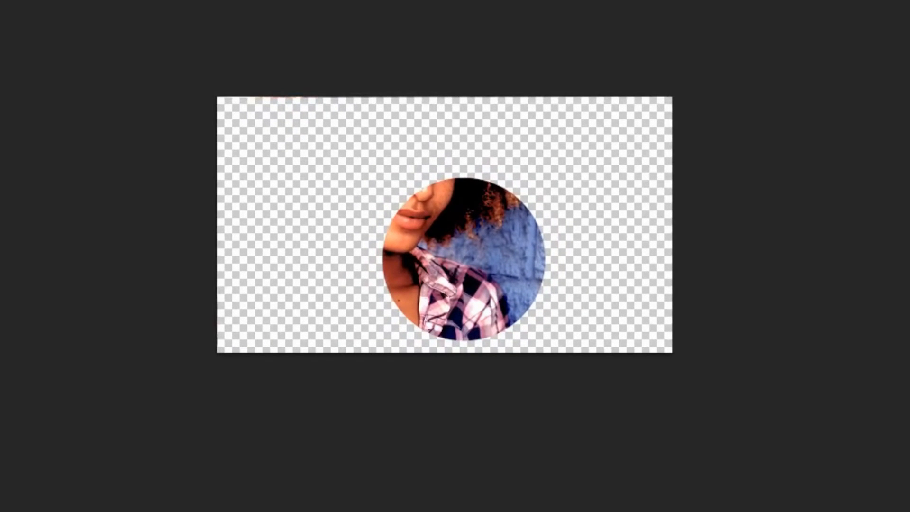
pyautogui.press('space')
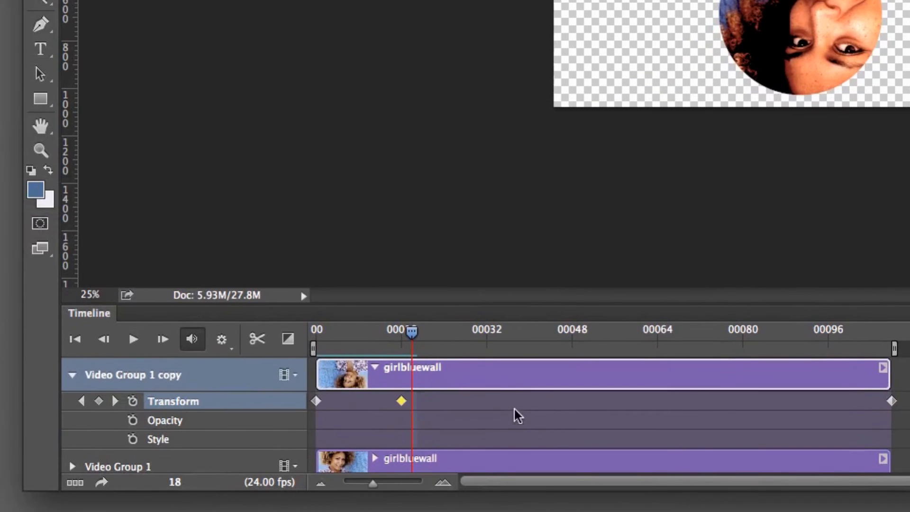
# Add a Transform keyframe at frame 37 in Video Group 1 copy and rotate the girlbluewall clip upright to about 0°.
pyautogui.click(502, 399)
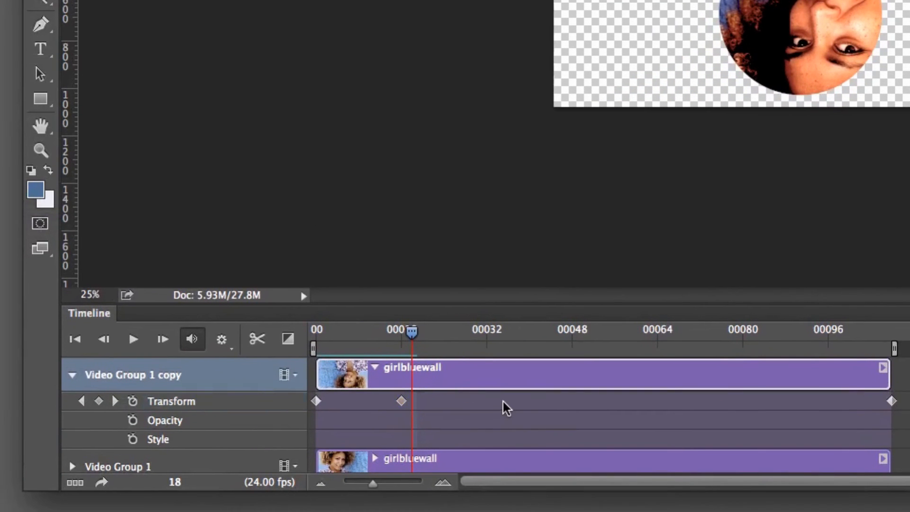
pyautogui.moveTo(497, 332); pyautogui.dragTo(514, 337)
pyautogui.click(99, 401)
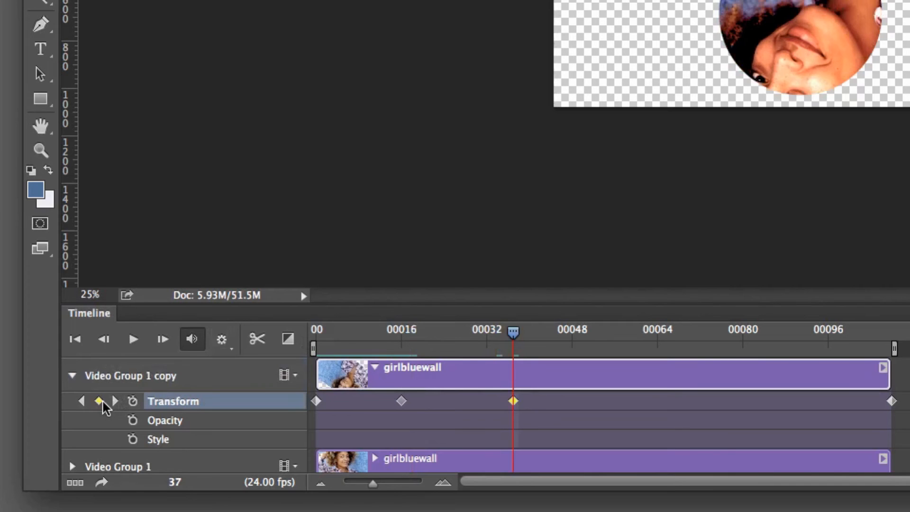
pyautogui.press('super+t')
pyautogui.moveTo(303, 84); pyautogui.dragTo(453, 223)
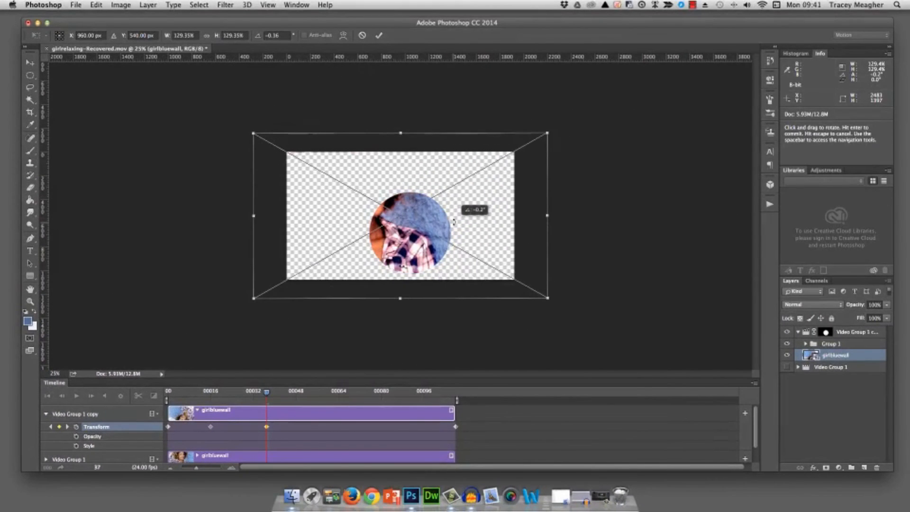
pyautogui.press('Return')
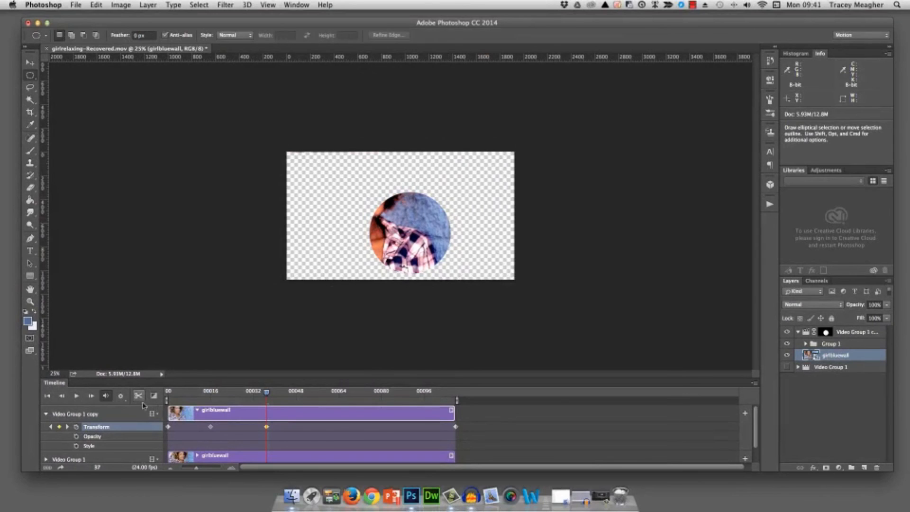
# Return to the first frame, collapse and hide Video Group 1 copy, and show the original Video Group 1.
pyautogui.click(48, 396)
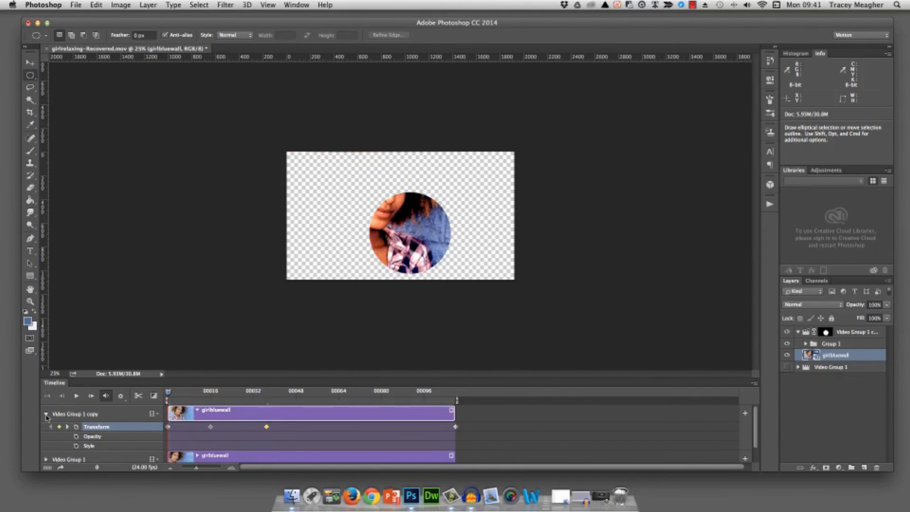
pyautogui.click(47, 416)
pyautogui.click(799, 332)
pyautogui.click(787, 332)
pyautogui.click(788, 343)
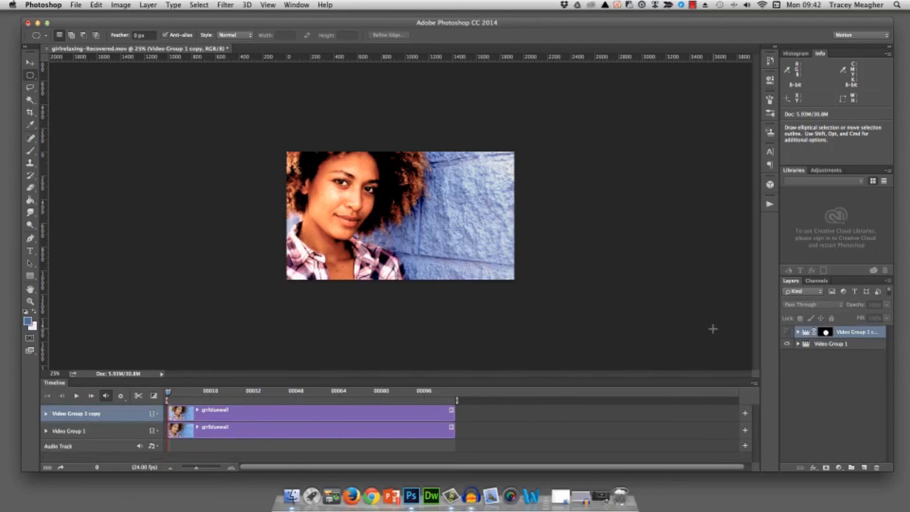